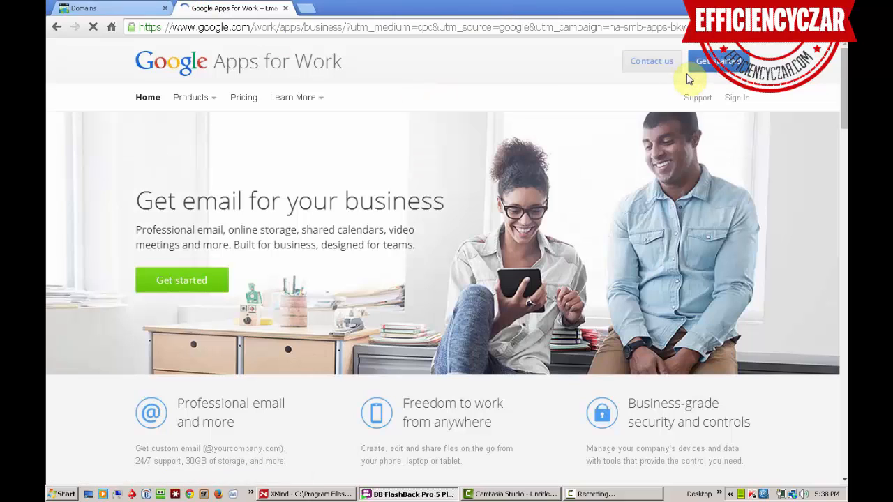
# Step: Start the sign-up with business name 'Milli Making.com' and 1 employee, then continue
pyautogui.click(701, 64)
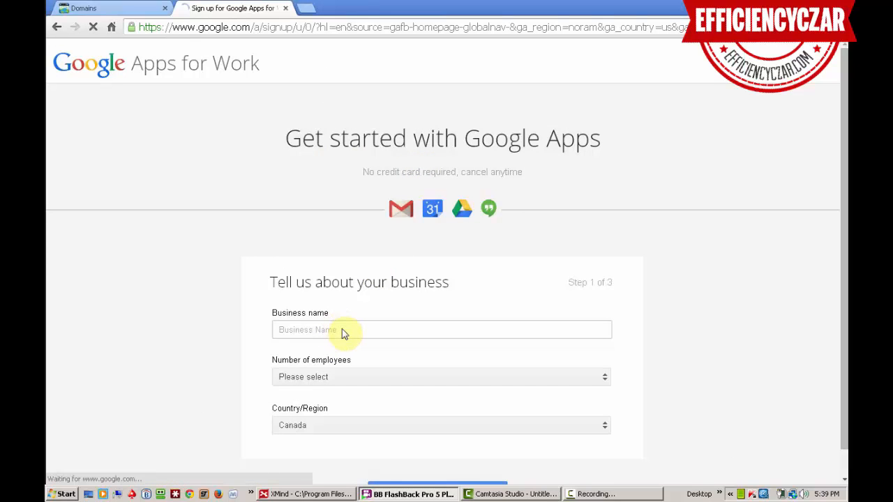
pyautogui.click(341, 329)
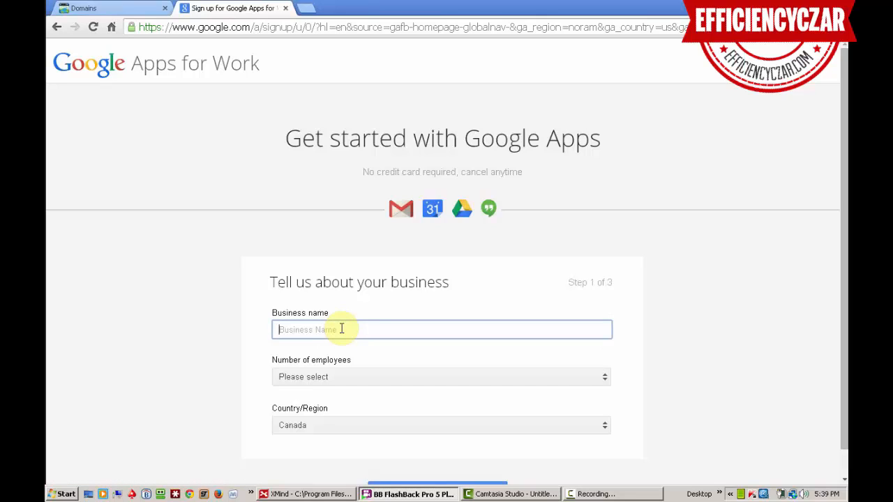
pyautogui.write('Milli')
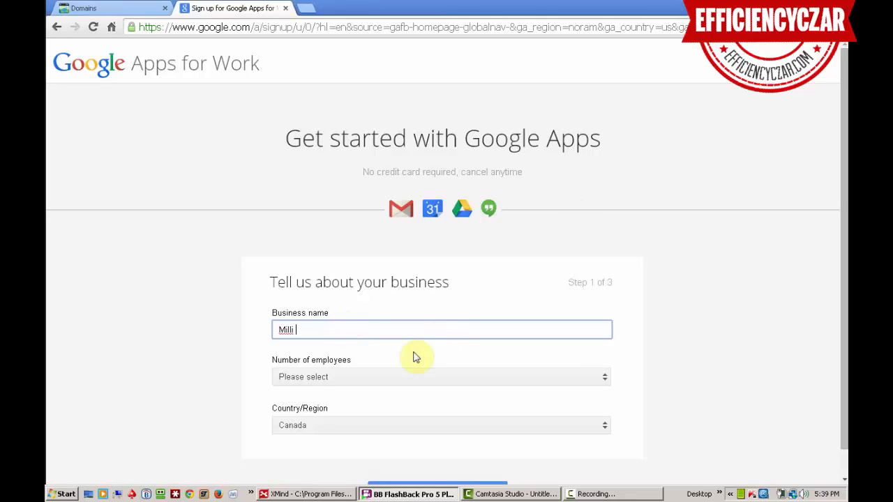
pyautogui.write(' Making.com')
pyautogui.press('Tab')
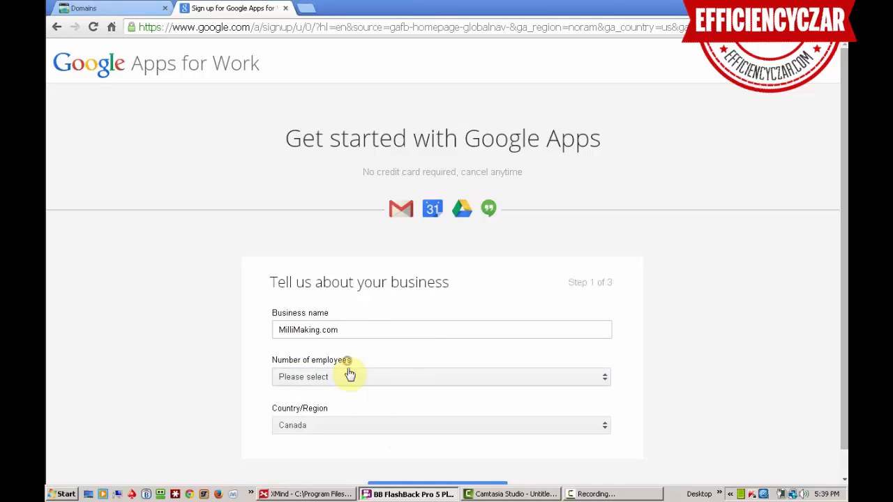
pyautogui.click(351, 375)
pyautogui.click(339, 416)
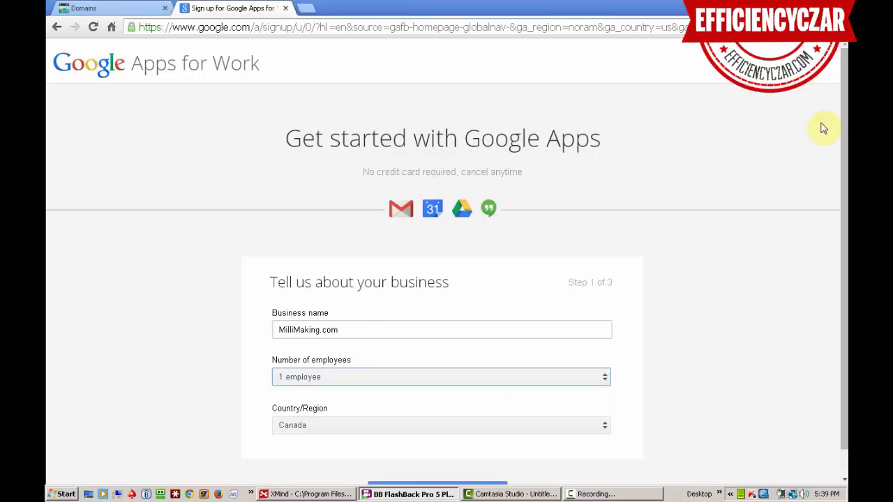
pyautogui.moveTo(844, 144); pyautogui.dragTo(844, 233)
pyautogui.click(438, 474)
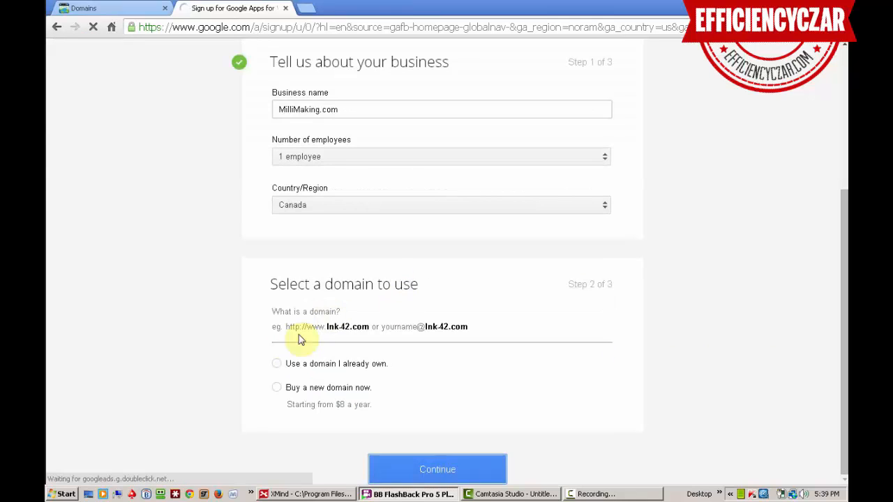
# Step: Choose to use the already-owned domain millimaking.com and continue to account creation
pyautogui.moveTo(267, 281); pyautogui.dragTo(454, 290)
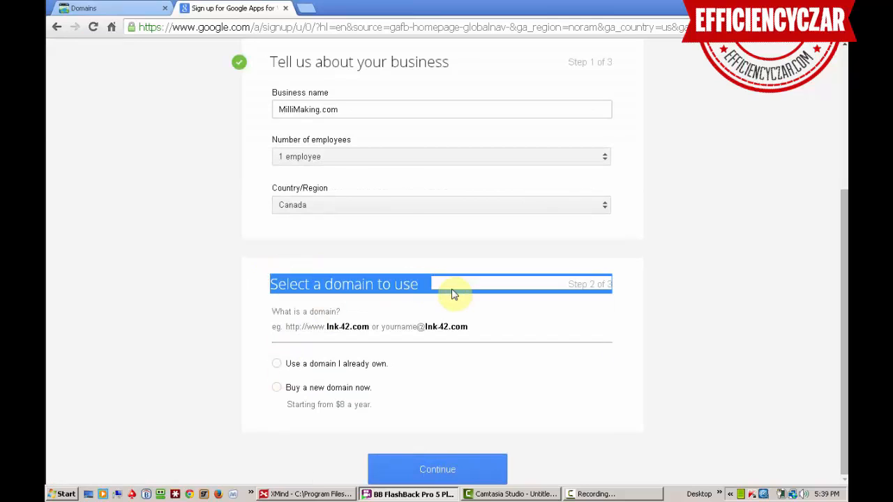
pyautogui.click(277, 364)
pyautogui.click(351, 338)
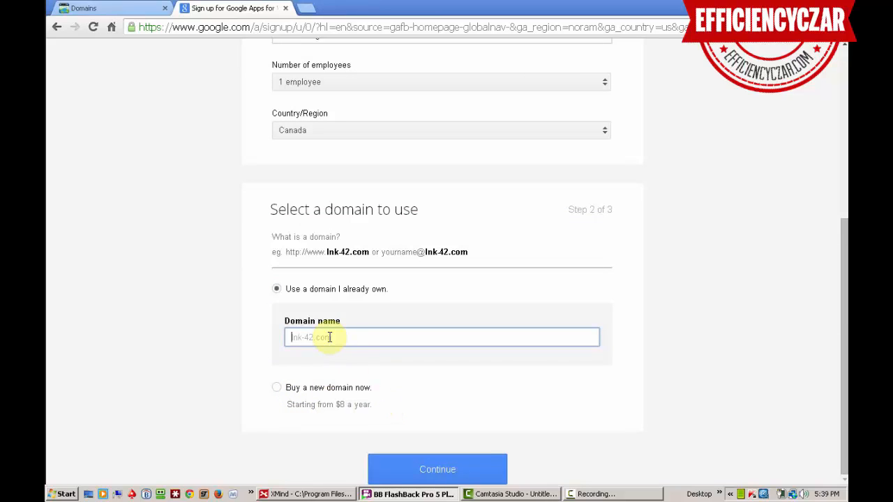
pyautogui.write('millimaking.com')
pyautogui.click(433, 463)
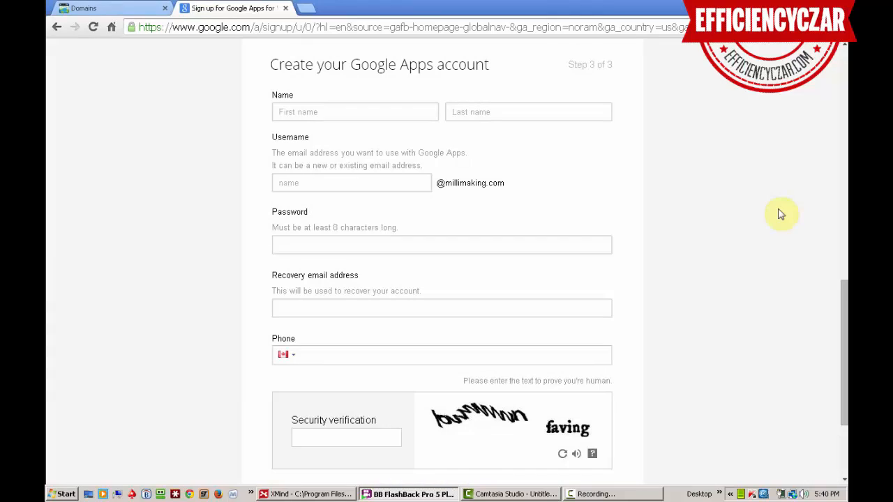
# Step: Enter the admin's first name, last name, username and password, then create the account
pyautogui.click(361, 115)
pyautogui.write('Eff')
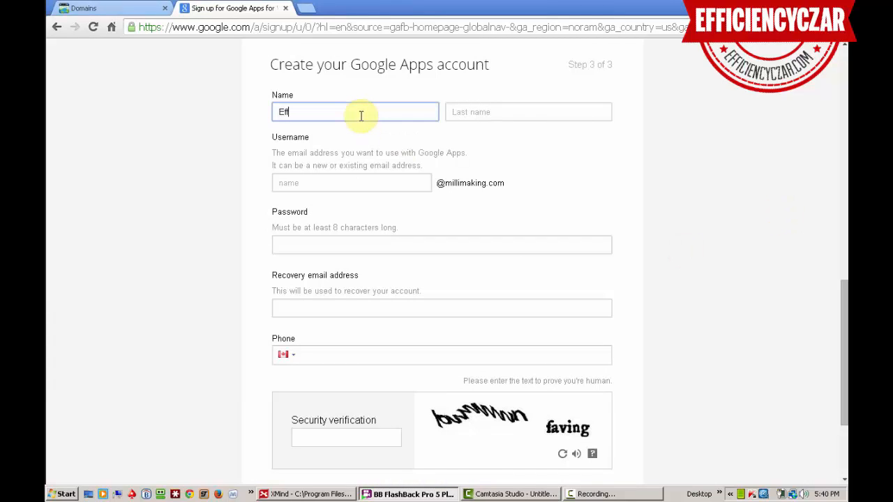
pyautogui.write('ieiency')
pyautogui.press('Tab')
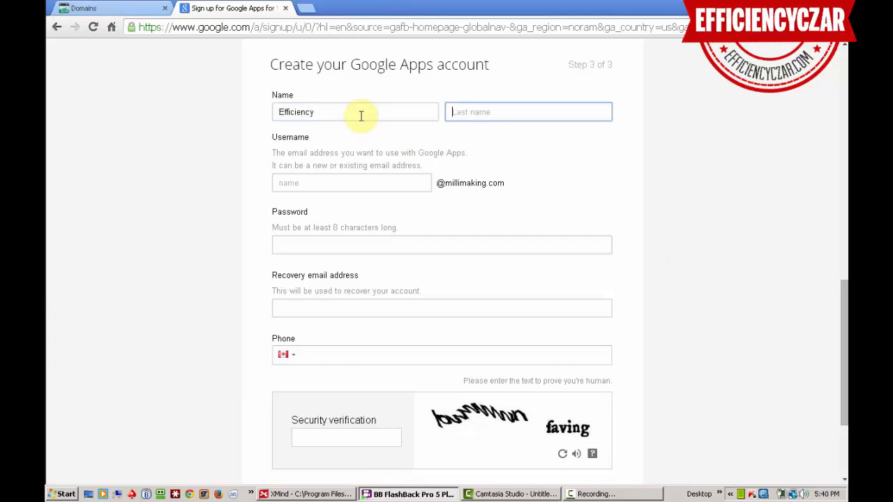
pyautogui.write('Czar')
pyautogui.press('Tab')
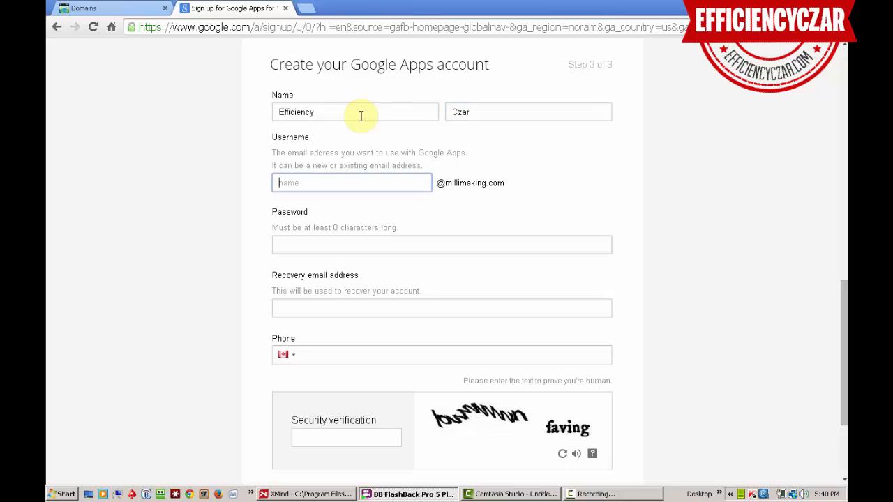
pyautogui.press('Tab')
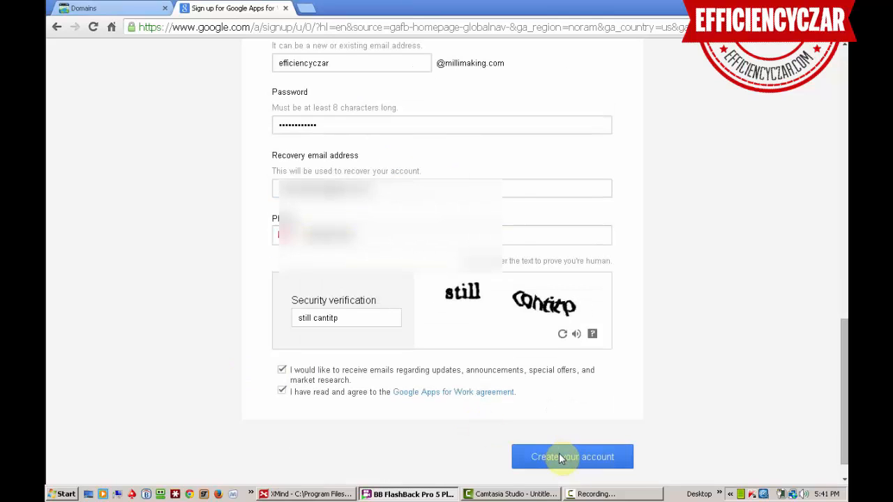
pyautogui.click(559, 453)
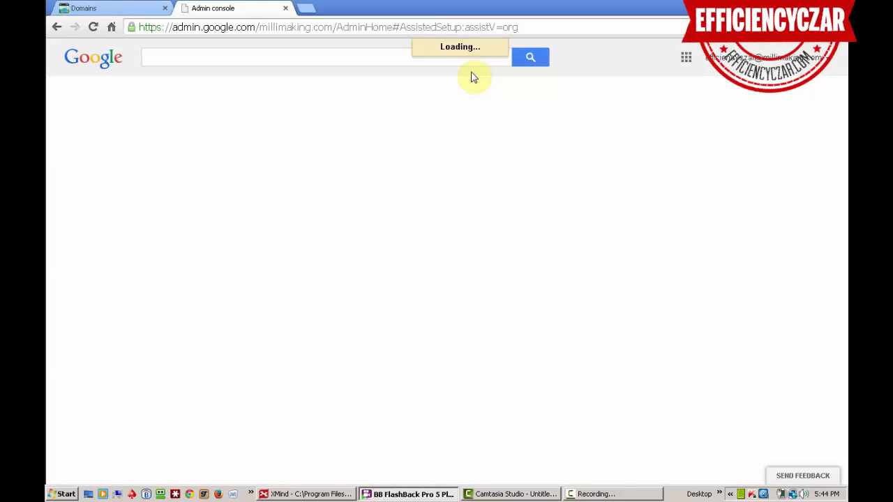
# Step: Close the Domains tab, pick self-guided setup, and start verifying the domain
pyautogui.click(165, 10)
pyautogui.moveTo(529, 236); pyautogui.dragTo(662, 253)
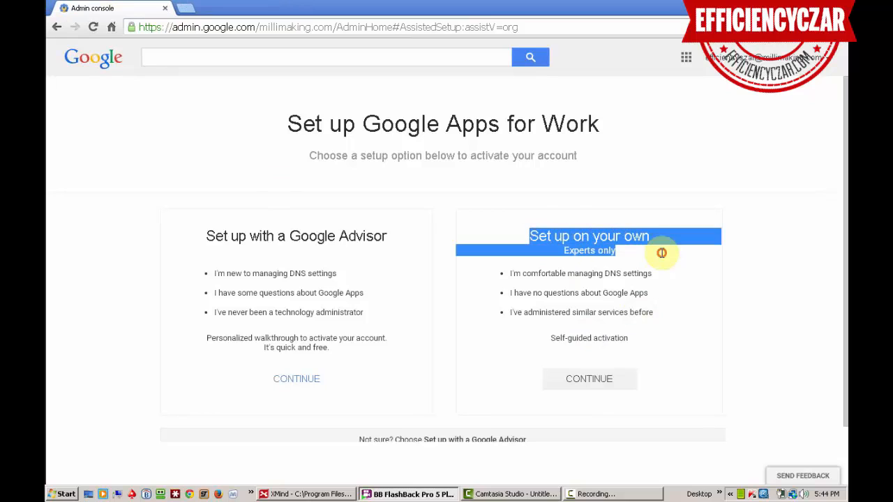
pyautogui.click(598, 380)
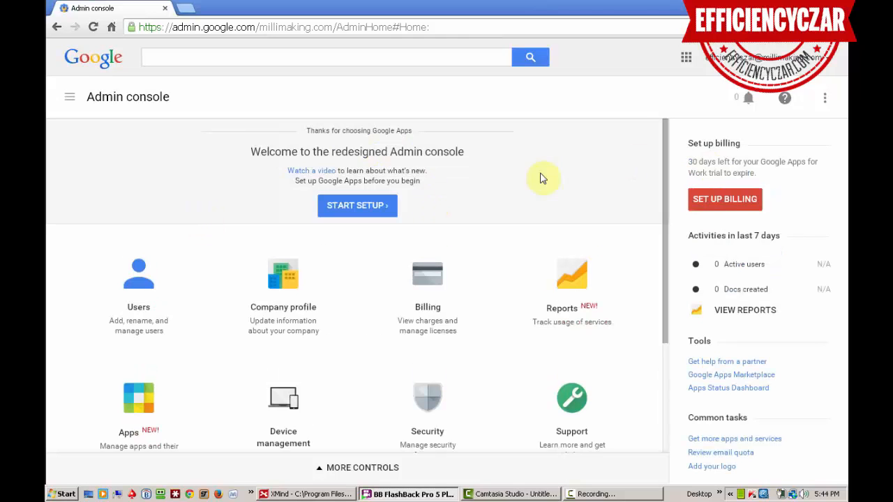
pyautogui.click(349, 209)
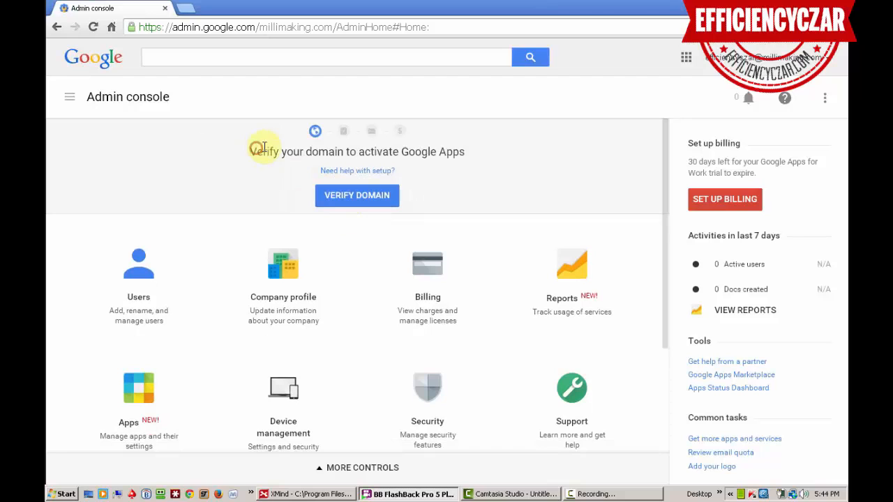
pyautogui.moveTo(255, 148); pyautogui.dragTo(465, 143)
pyautogui.click(342, 204)
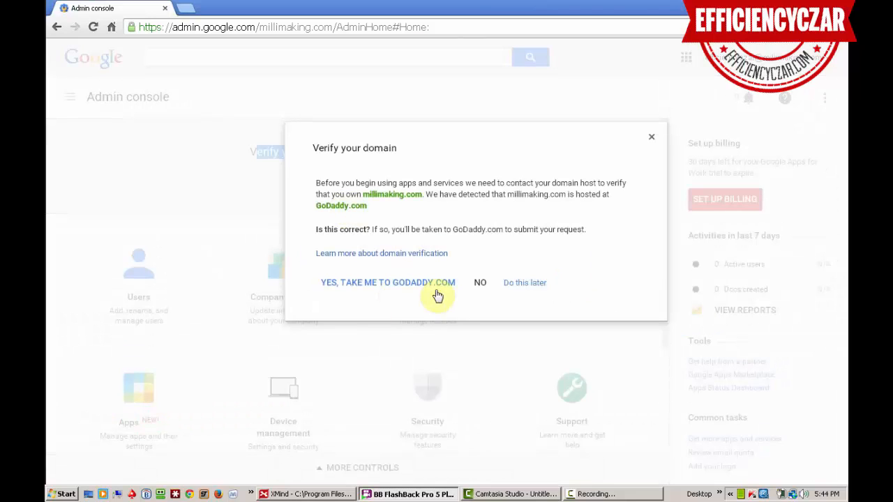
# Step: Verify millimaking.com through GoDaddy by logging in and allowing Google to change its DNS records
pyautogui.click(374, 282)
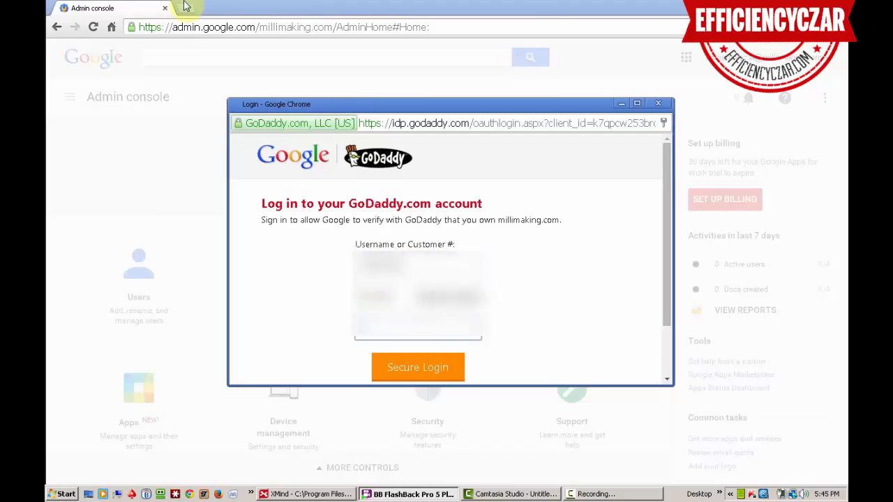
pyautogui.click(409, 369)
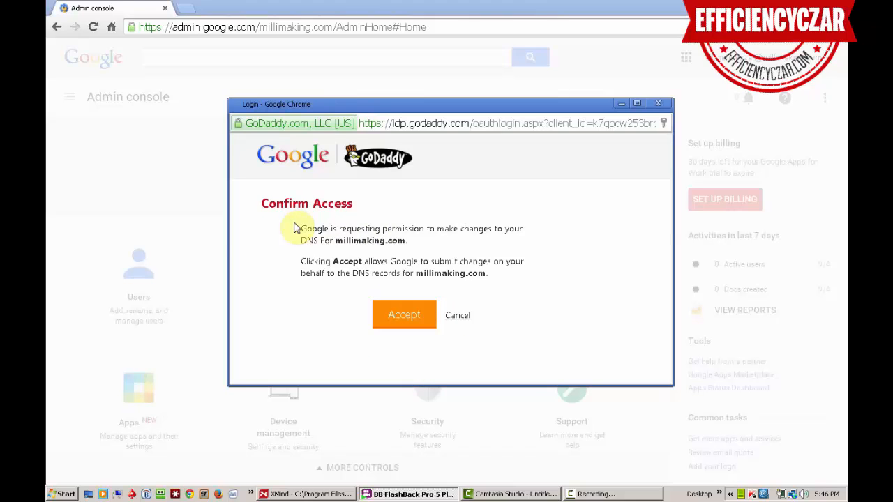
pyautogui.moveTo(295, 225); pyautogui.dragTo(435, 235)
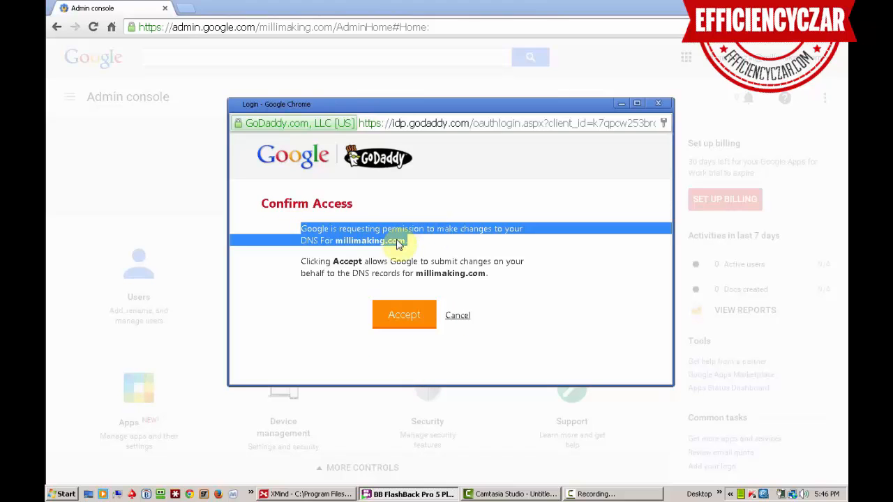
pyautogui.click(300, 237)
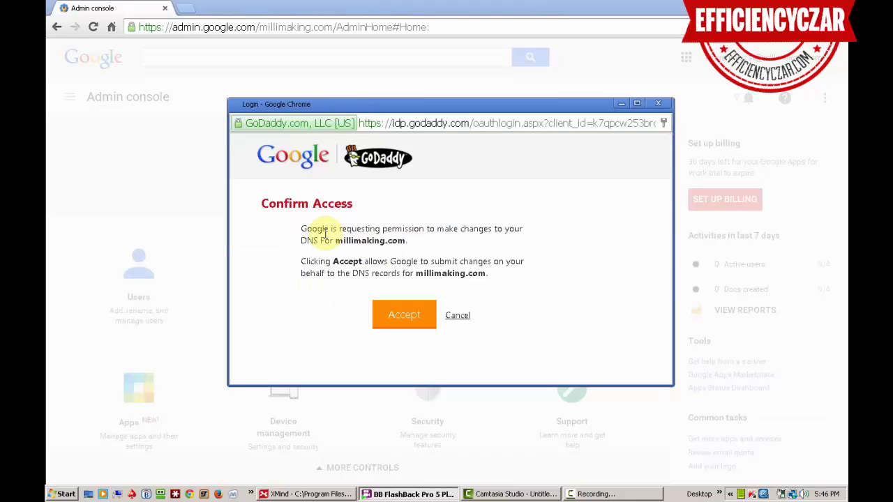
pyautogui.moveTo(328, 231); pyautogui.dragTo(409, 267)
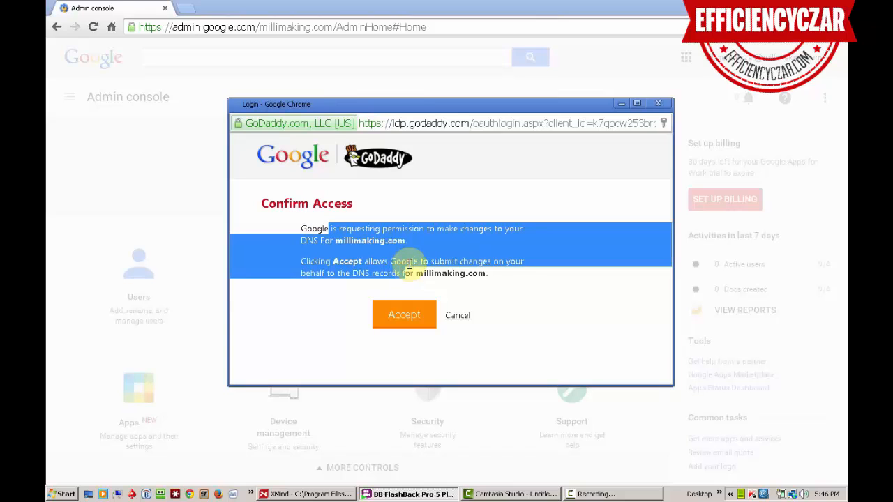
pyautogui.click(410, 319)
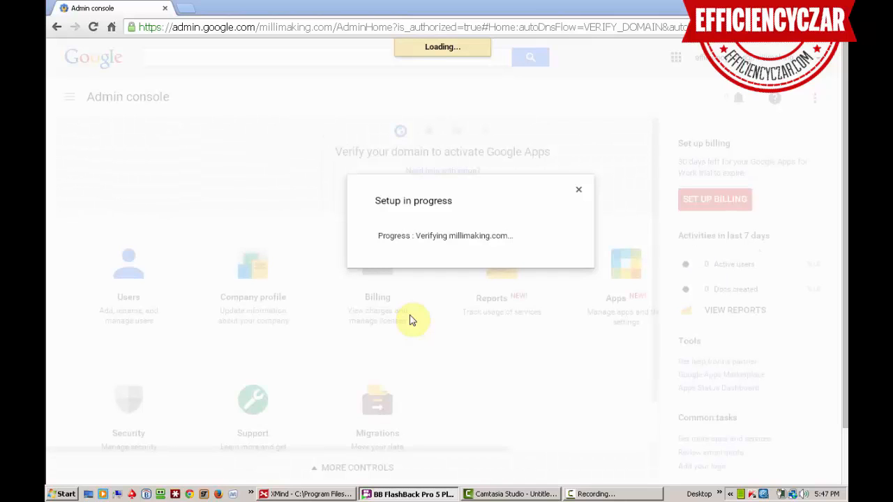
pyautogui.click(335, 257)
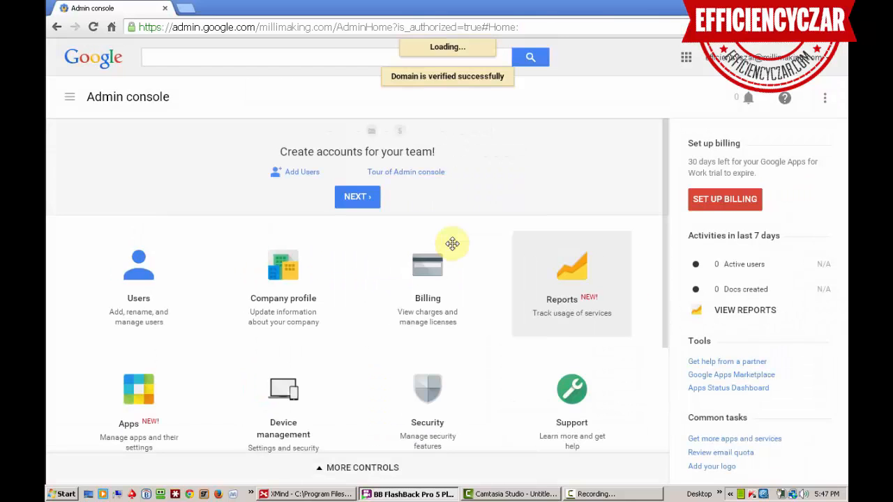
# Step: Skip past account creation and route millimaking.com mail to Gmail through GoDaddy
pyautogui.click(360, 198)
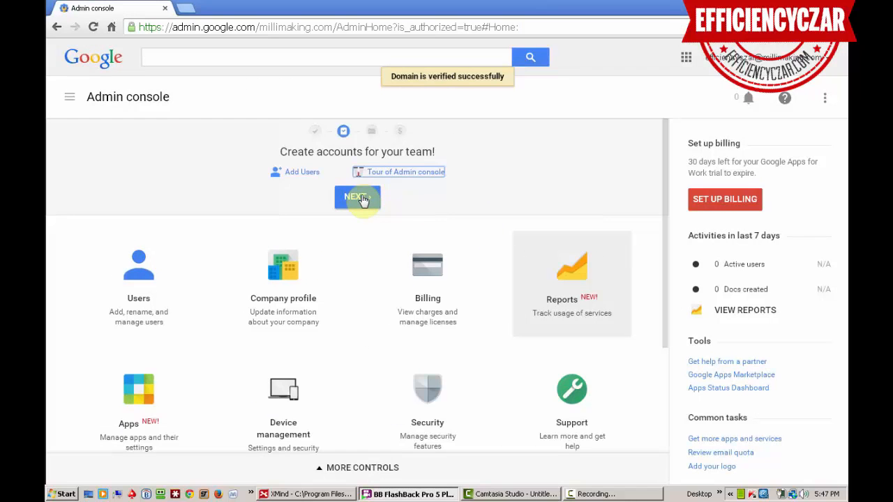
pyautogui.click(362, 197)
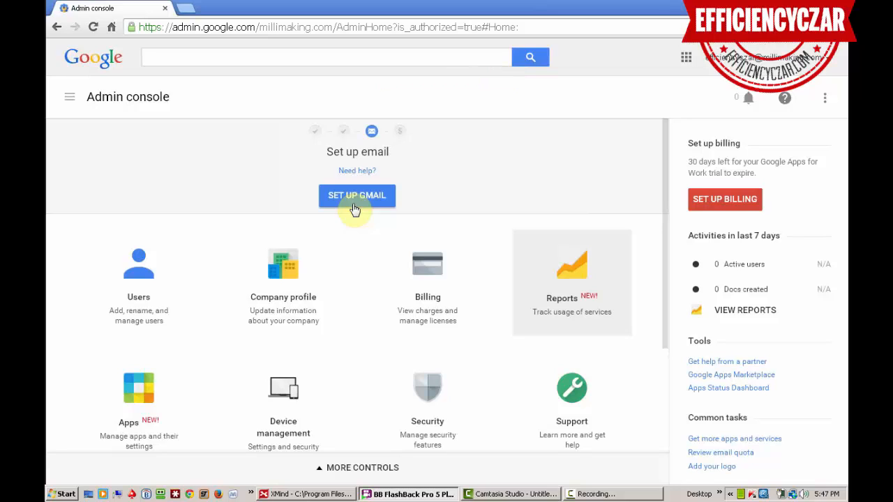
pyautogui.click(363, 201)
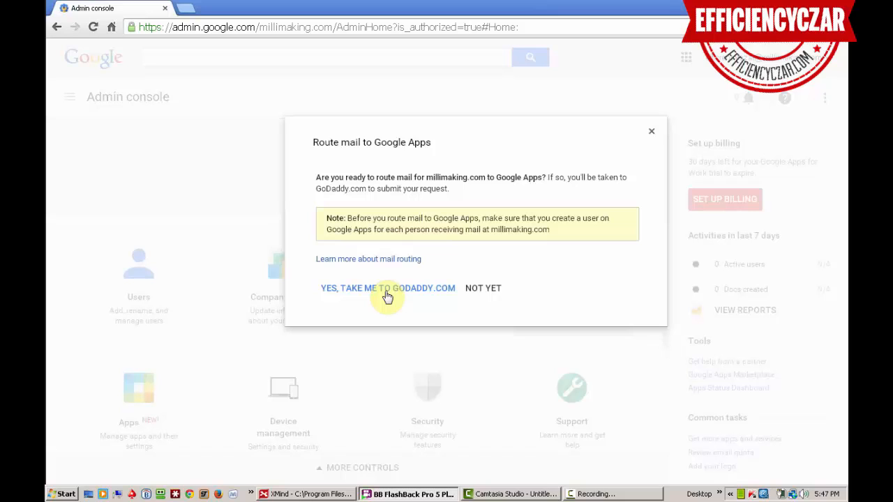
pyautogui.click(387, 289)
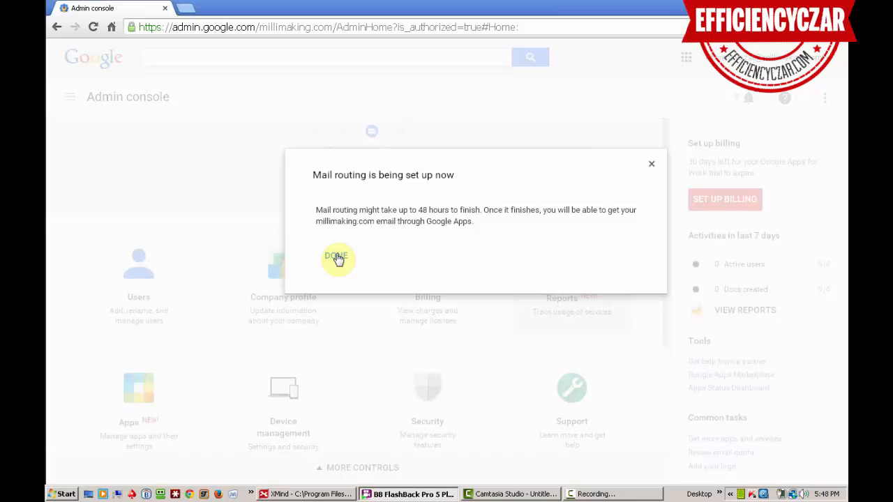
pyautogui.click(337, 257)
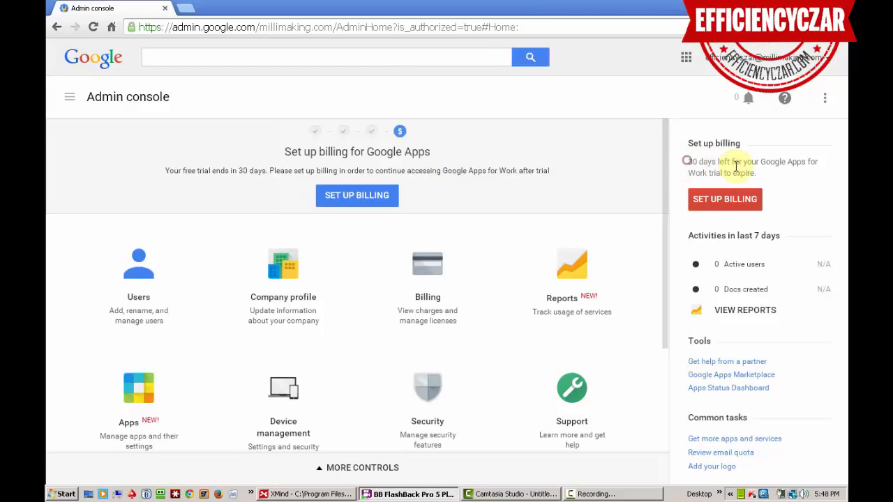
# Step: Select the trial days-left notice, then open the Users list
pyautogui.moveTo(687, 161)
pyautogui.mouseDown()
pyautogui.moveTo(782, 183)
pyautogui.moveTo(685, 152)
pyautogui.mouseUp()
pyautogui.tripleClick(688, 168)
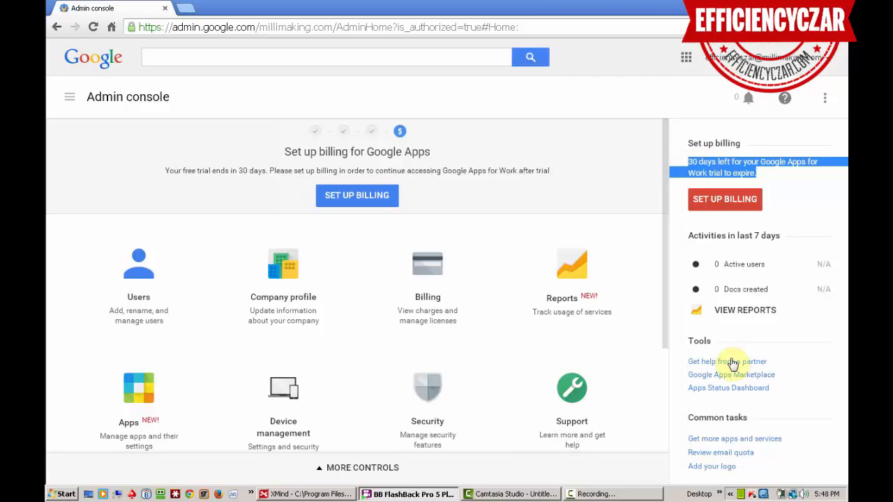
pyautogui.click(134, 264)
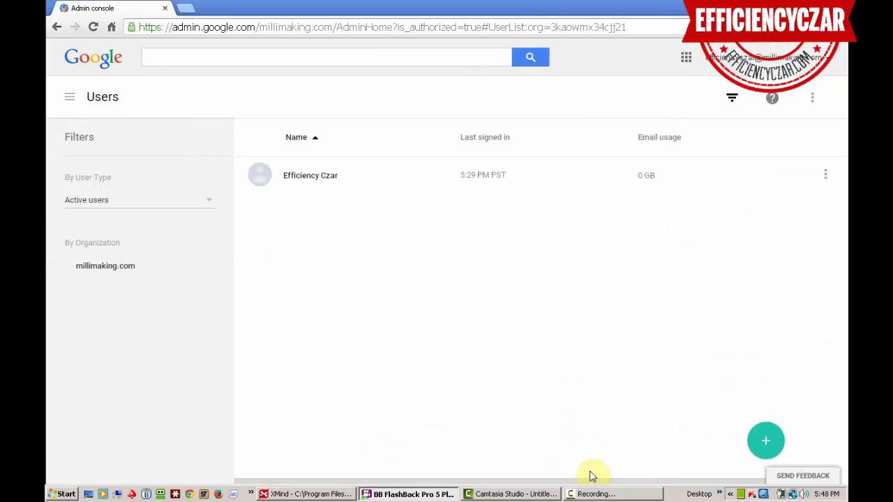
# Step: Open the admin user's details and expand the Account section
pyautogui.click(291, 175)
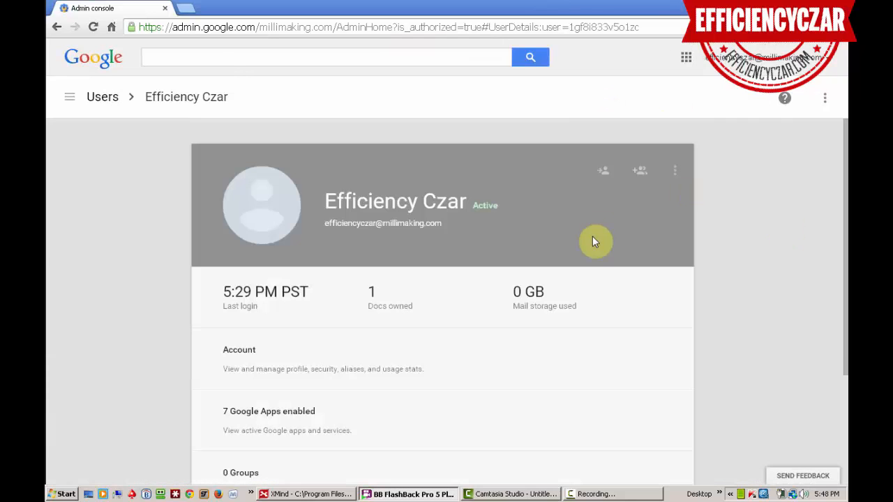
pyautogui.click(327, 344)
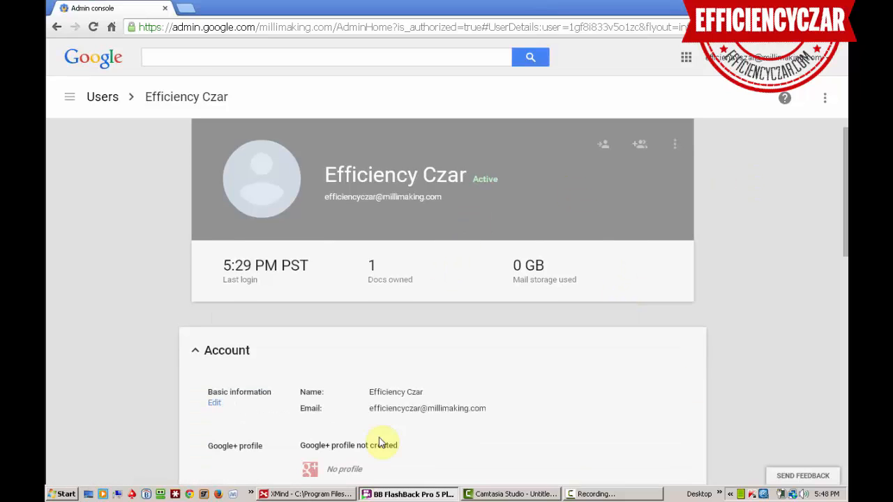
pyautogui.moveTo(845, 147); pyautogui.dragTo(845, 237)
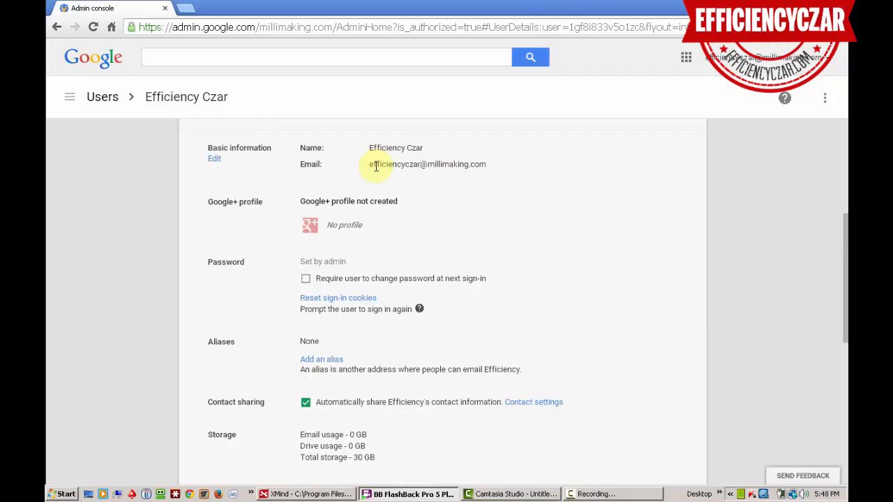
pyautogui.moveTo(368, 164); pyautogui.dragTo(486, 160)
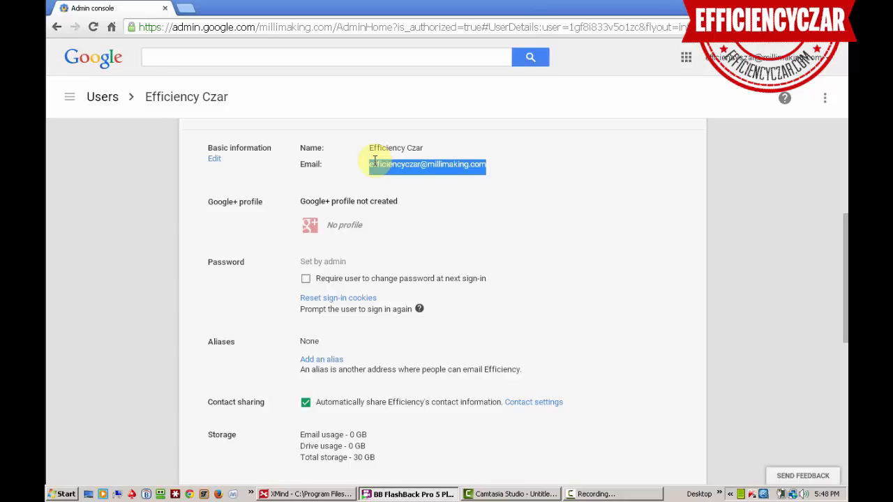
pyautogui.moveTo(845, 262); pyautogui.dragTo(845, 270)
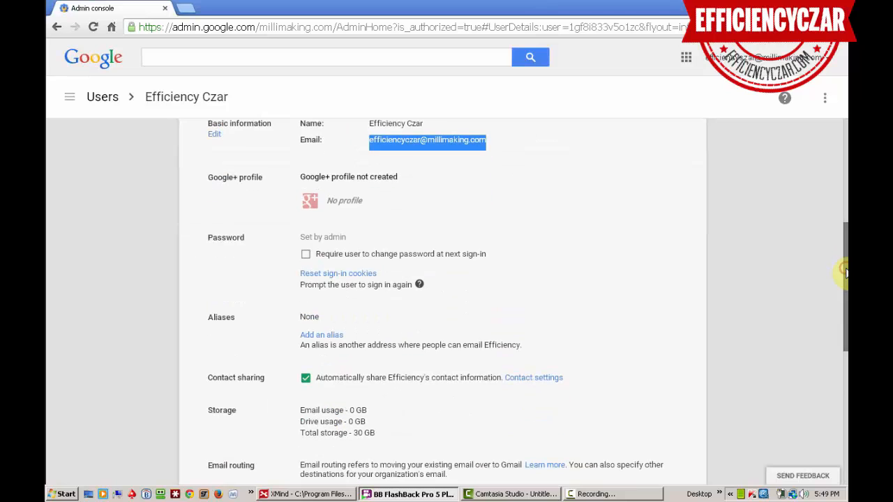
# Step: Select the user's primary email address and scroll down to the empty Aliases entry
pyautogui.doubleClick(375, 141)
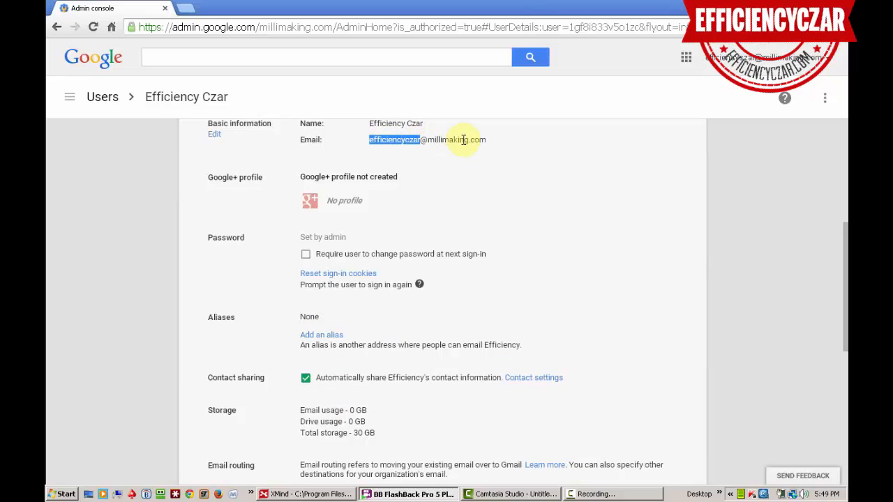
pyautogui.moveTo(488, 139); pyautogui.dragTo(367, 140)
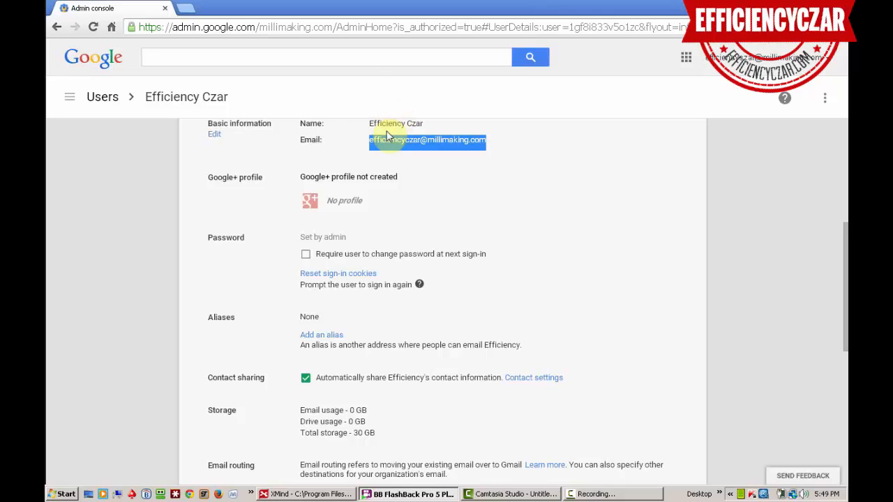
pyautogui.click(764, 58)
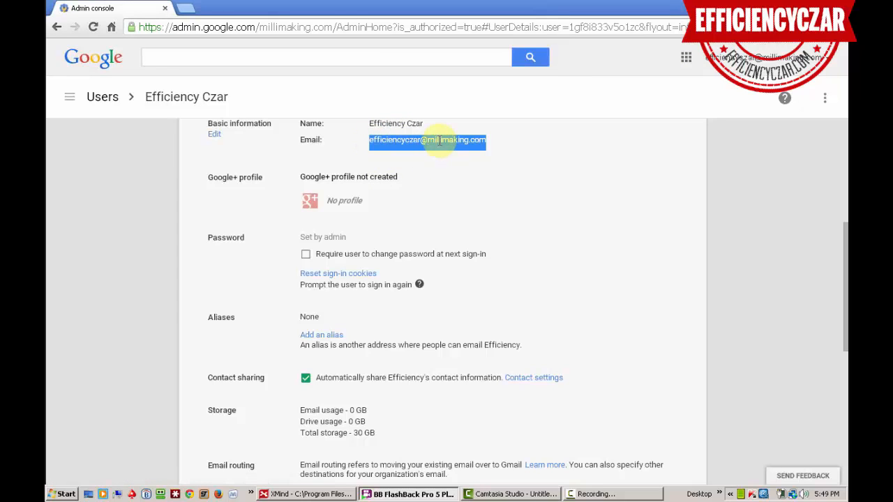
pyautogui.scroll(-1, 334, 309)
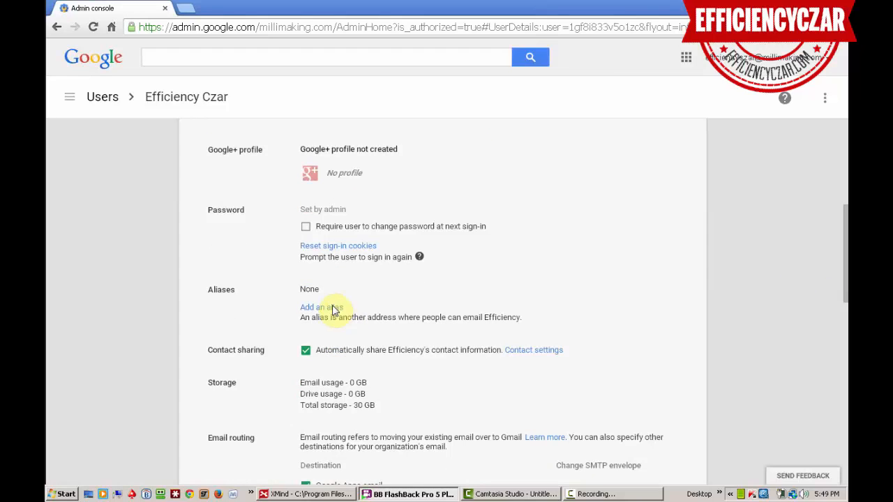
pyautogui.click(332, 307)
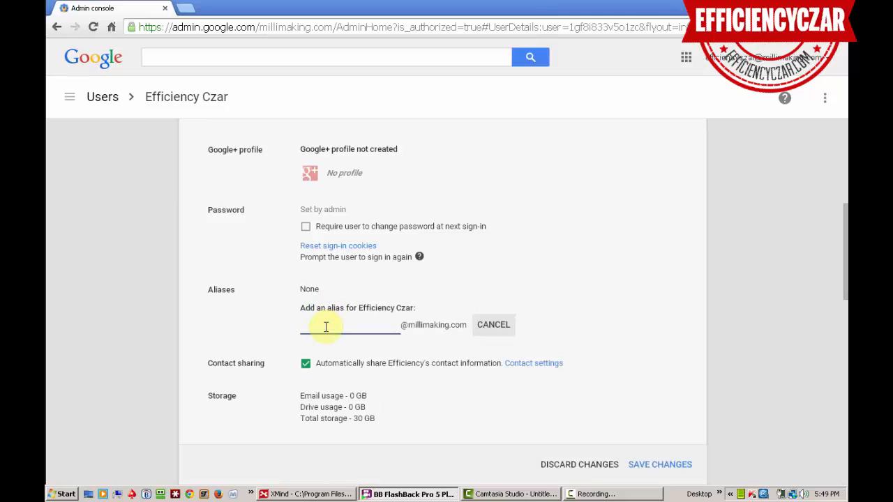
pyautogui.scroll(-10, 440, 212)
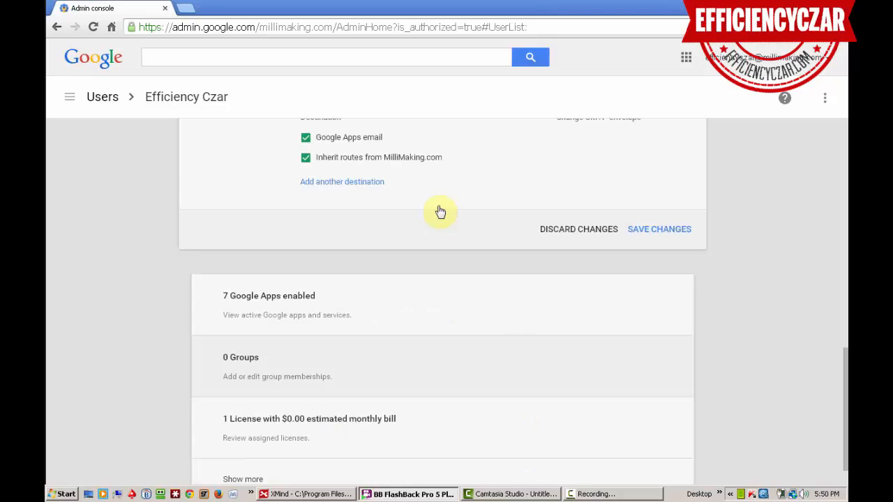
pyautogui.click(670, 231)
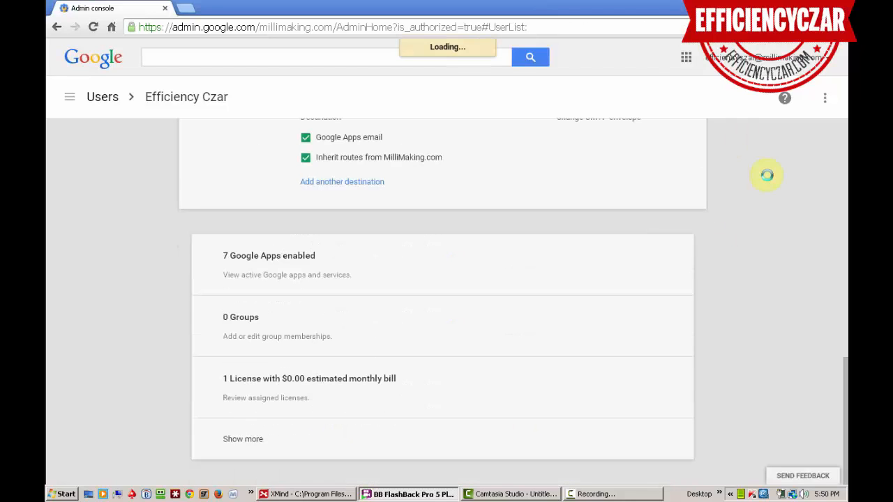
pyautogui.moveTo(844, 427); pyautogui.dragTo(831, 243)
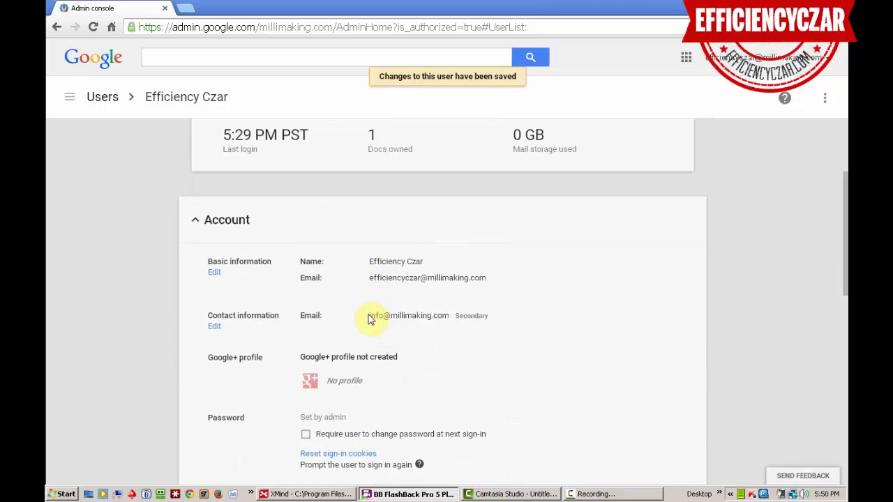
pyautogui.click(371, 277)
pyautogui.moveTo(425, 277); pyautogui.dragTo(454, 275)
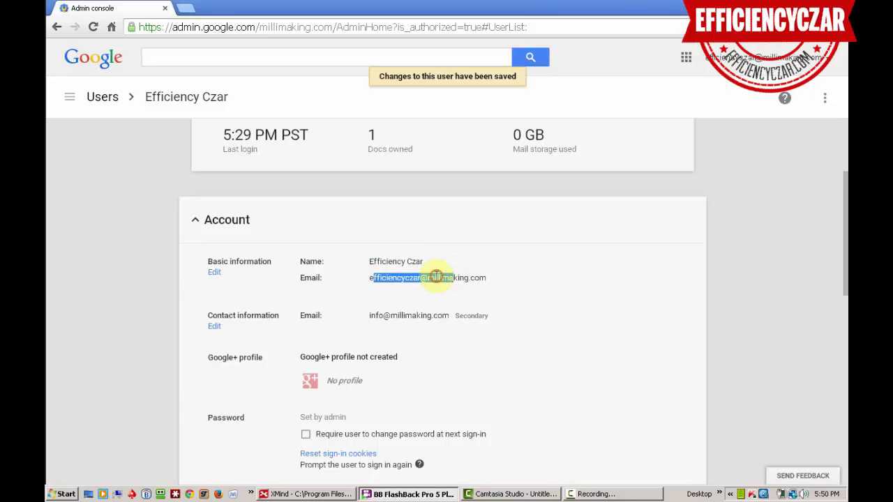
pyautogui.click(438, 276)
pyautogui.moveTo(371, 278); pyautogui.dragTo(483, 278)
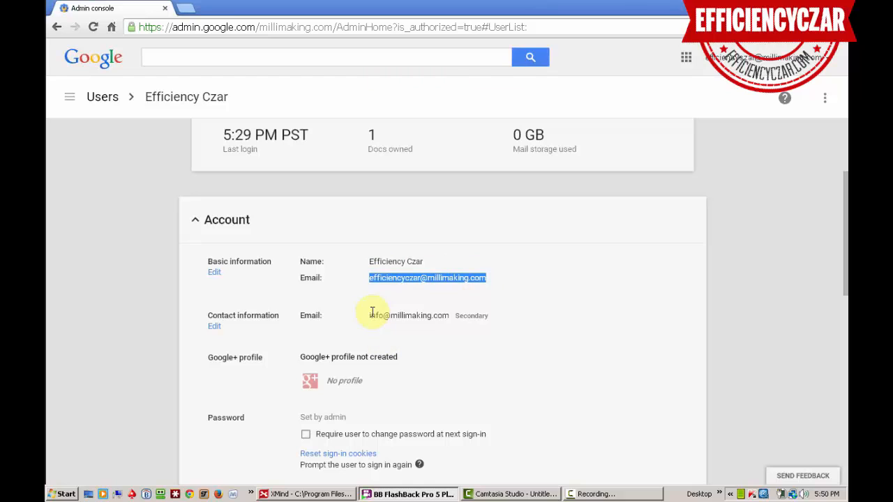
pyautogui.moveTo(370, 316); pyautogui.dragTo(425, 313)
pyautogui.click(427, 314)
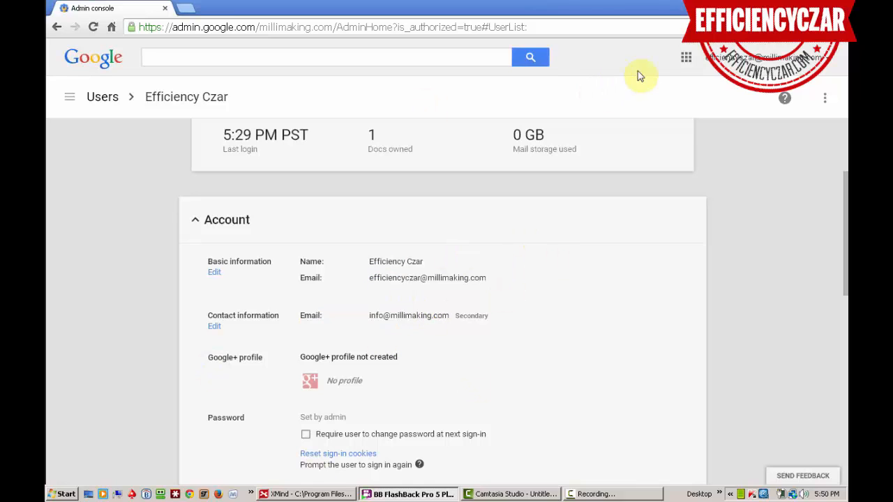
# Step: Toggle the Google apps launcher, go back to Admin console home, and maximize Chrome
pyautogui.click(686, 57)
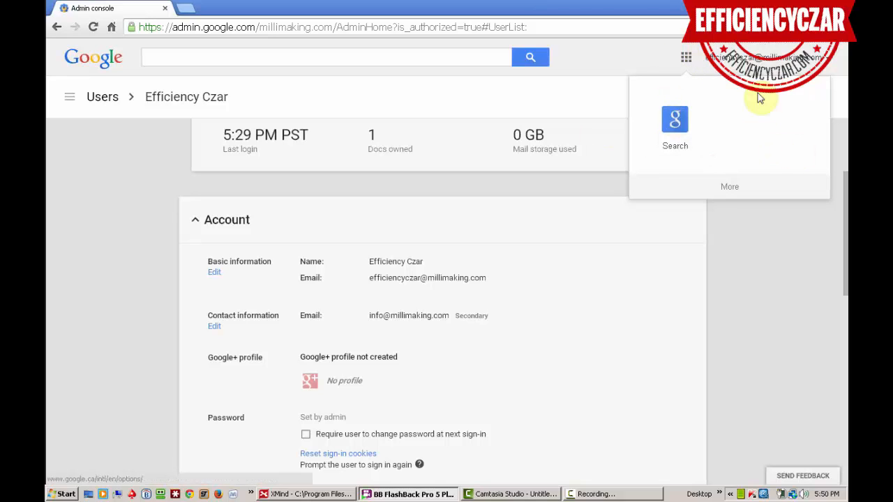
pyautogui.click(687, 56)
pyautogui.click(687, 56)
pyautogui.click(687, 56)
pyautogui.click(687, 55)
pyautogui.click(70, 97)
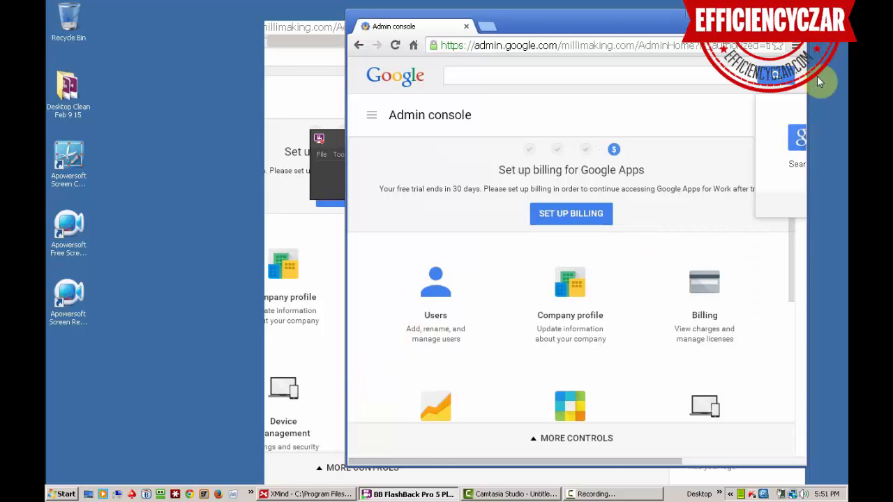
pyautogui.click(776, 16)
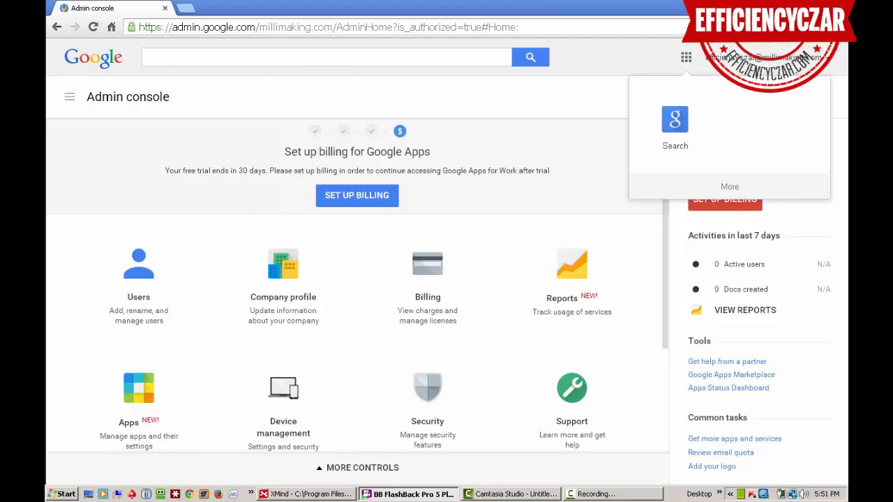